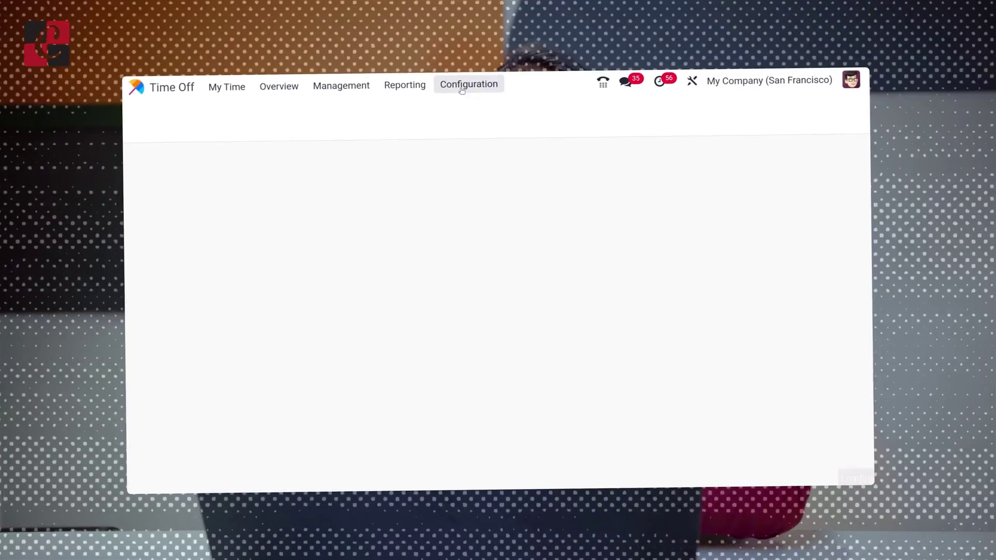
# Open the Configuration menu on the Time Off dashboard.
pyautogui.click(461, 87)
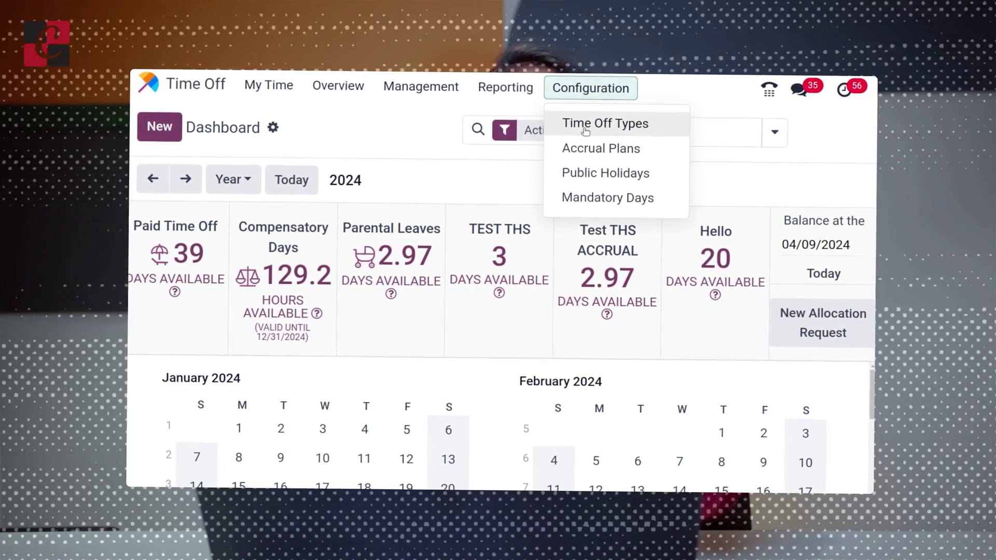
# Go to the Time Off Types list under Configuration.
pyautogui.click(584, 130)
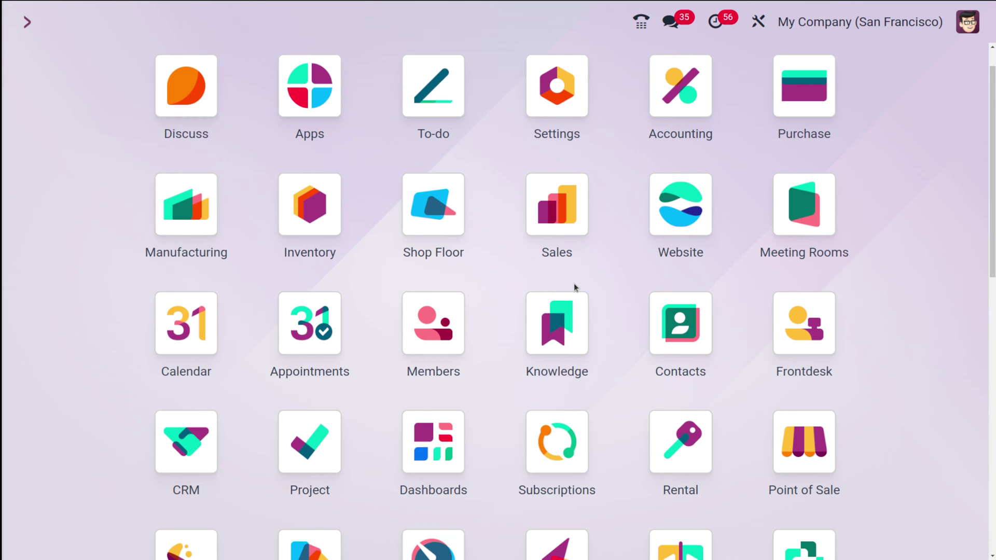
# Search 'time' to launch the Time Off app and show its Configuration menu.
pyautogui.write('time')
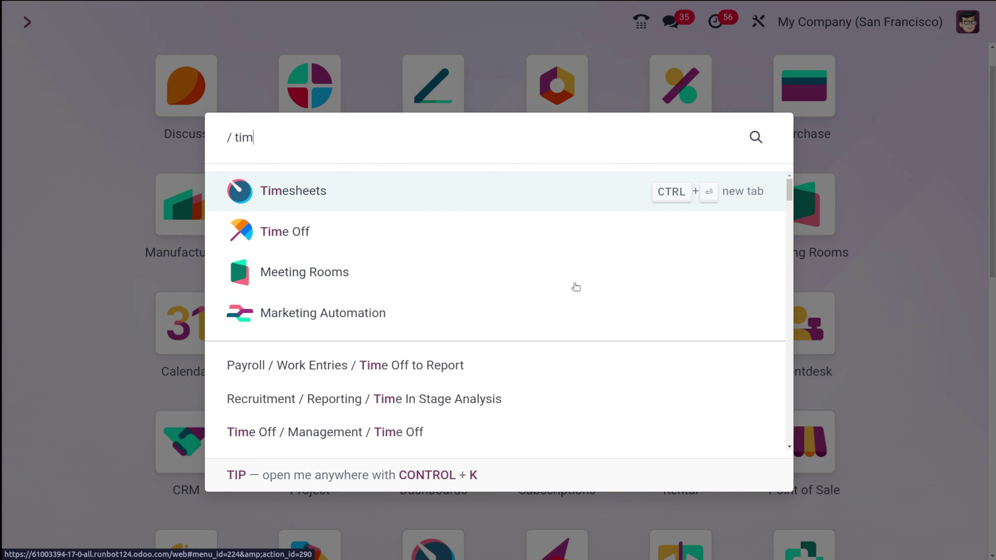
pyautogui.click(378, 240)
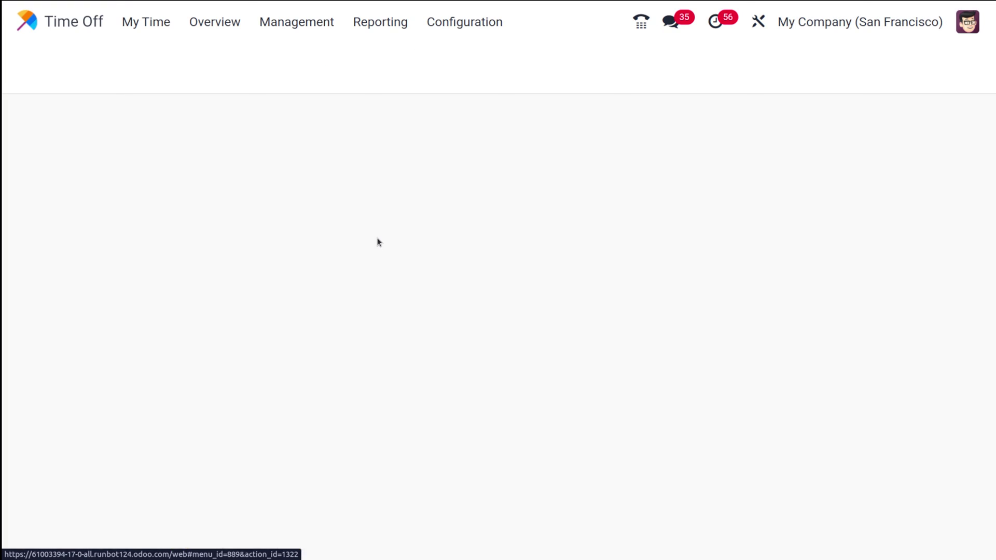
pyautogui.click(454, 31)
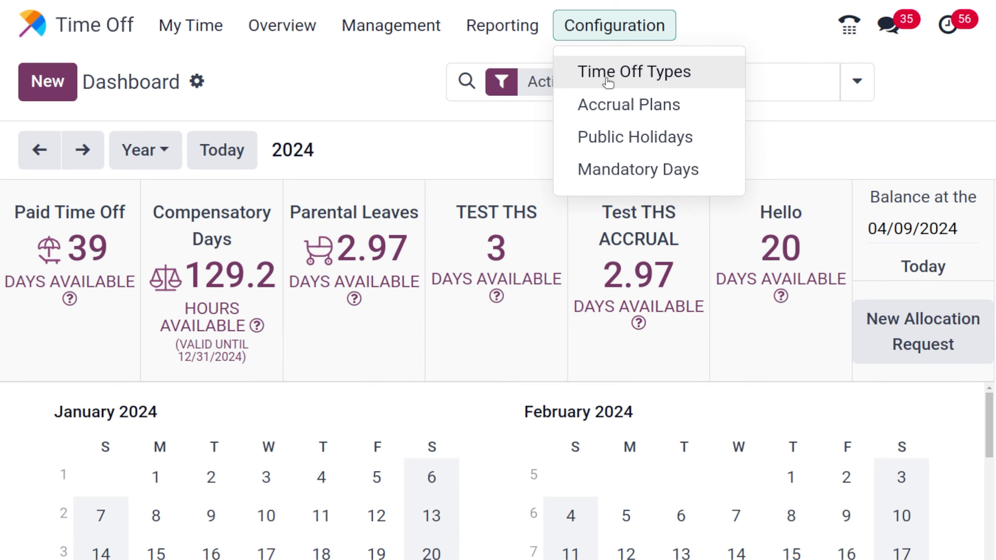
# Open Time Off Types and look through the 20 existing types, such as Paid Time Off and Sick Time Off.
pyautogui.click(608, 73)
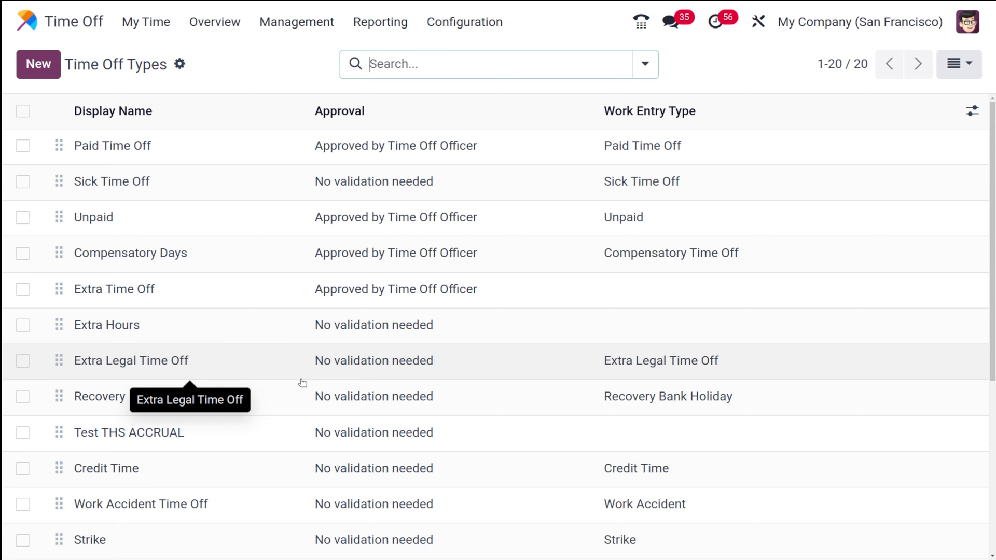
pyautogui.scroll(-5, 317, 448)
pyautogui.scroll(5, 323, 414)
pyautogui.scroll(-4, 324, 380)
pyautogui.scroll(4, 325, 380)
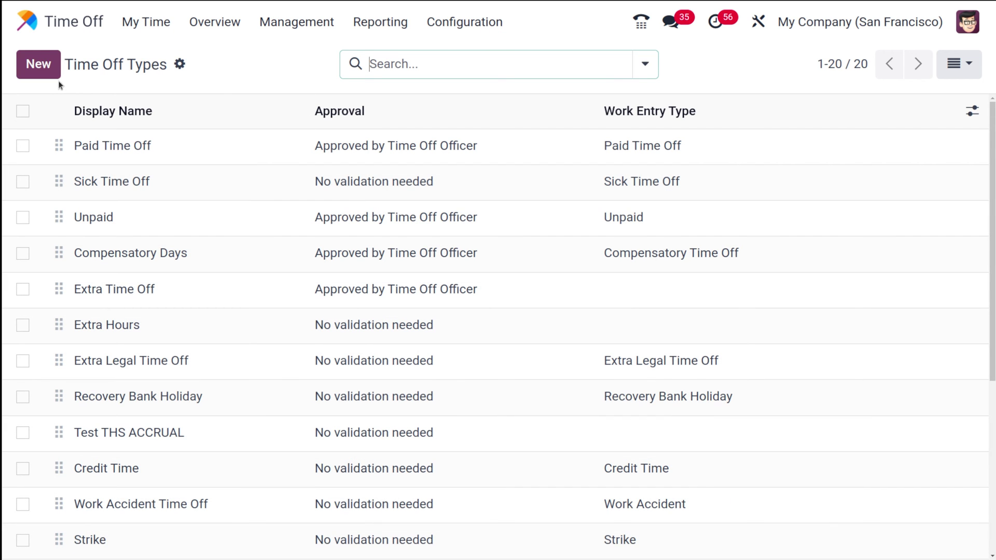
# Create a new time off type and name it 'New time off'.
pyautogui.click(46, 65)
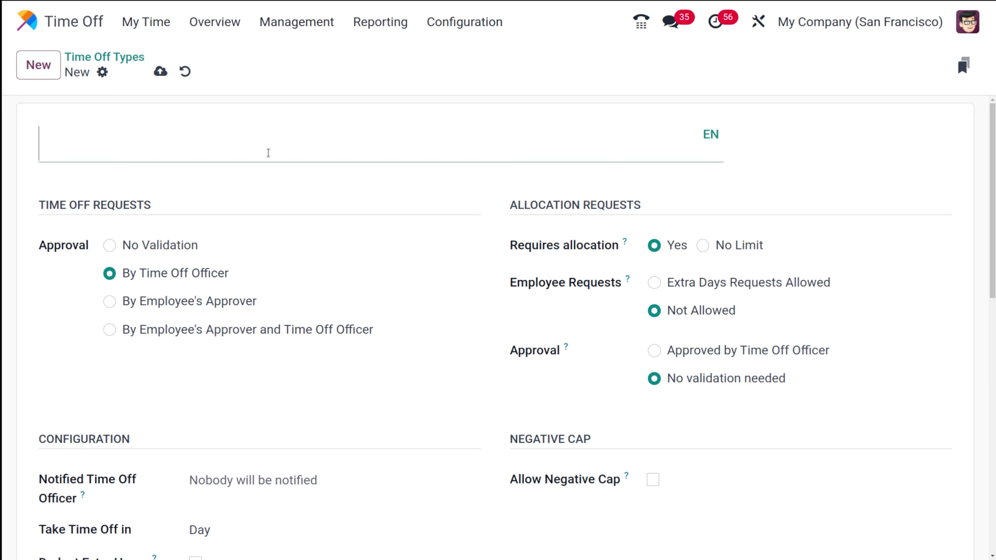
pyautogui.write('n')
pyautogui.press('BackSpace')
pyautogui.write('New ')
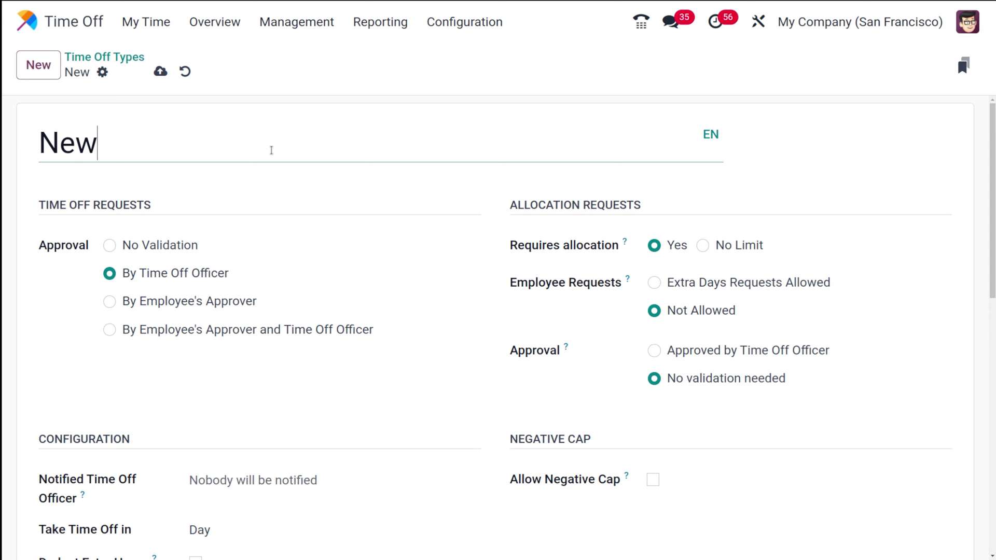
pyautogui.write('time off')
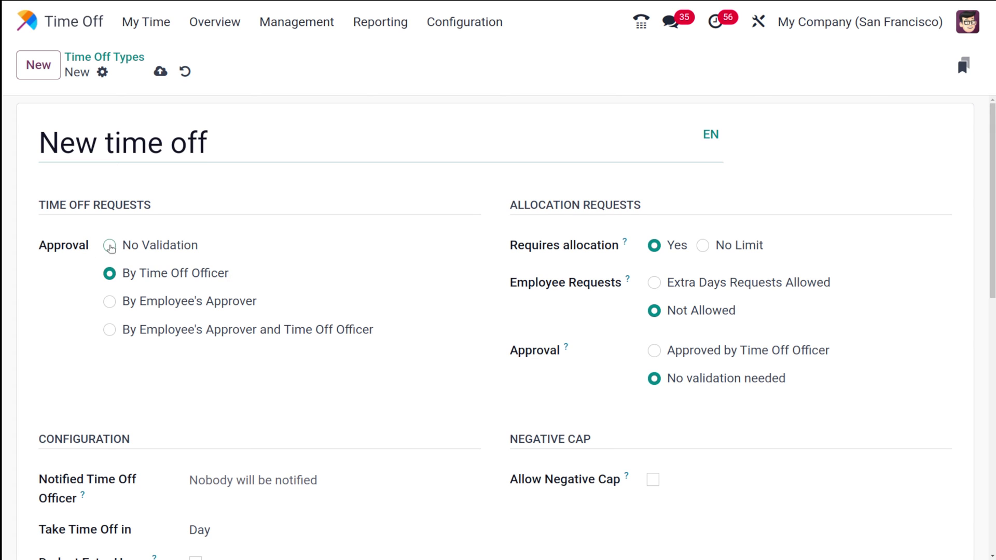
pyautogui.click(110, 246)
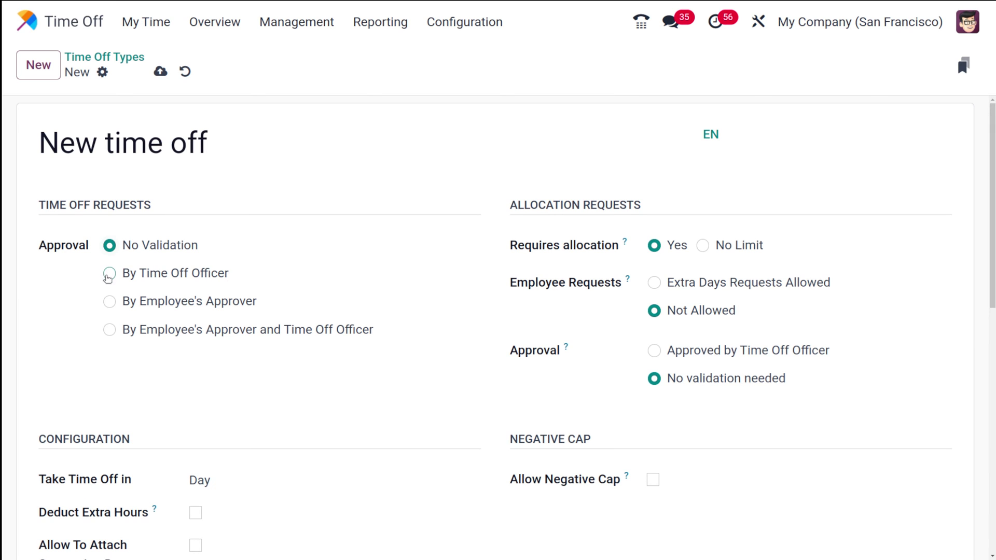
pyautogui.click(110, 275)
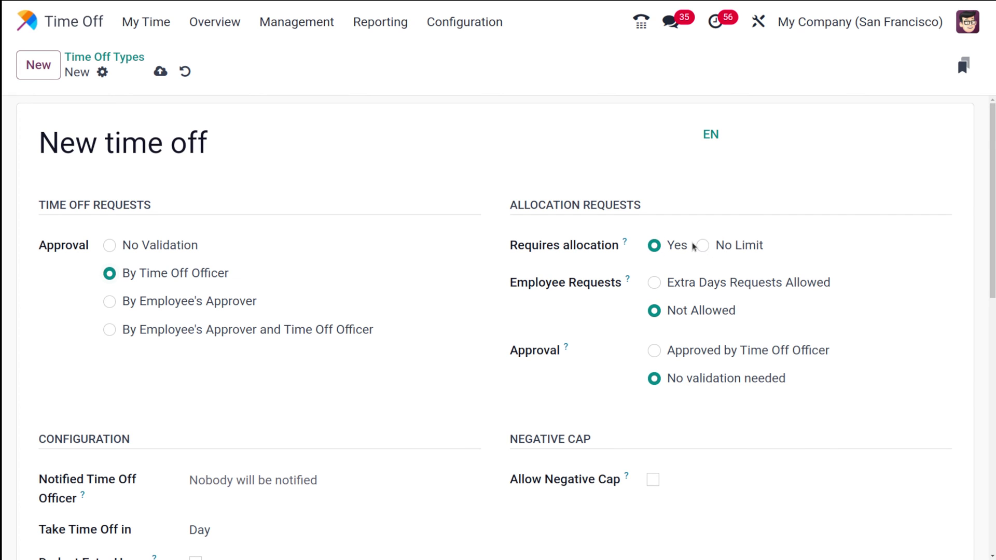
# Assign a user as the Notified Time Off Officer for the new type.
pyautogui.moveTo(625, 245)
pyautogui.moveTo(630, 276)
pyautogui.moveTo(566, 351)
pyautogui.scroll(-10, 416, 433)
pyautogui.scroll(5, 415, 434)
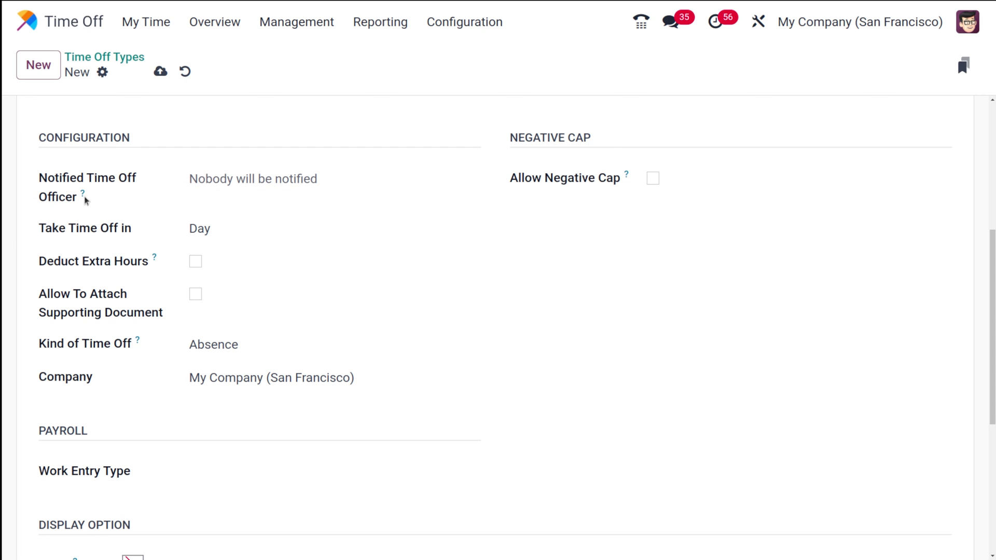
pyautogui.click(258, 178)
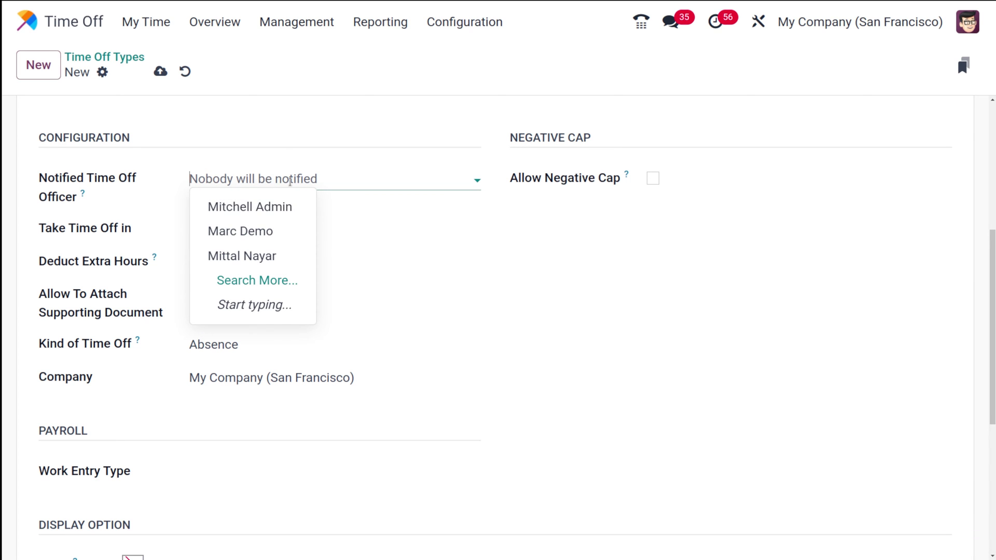
pyautogui.click(267, 228)
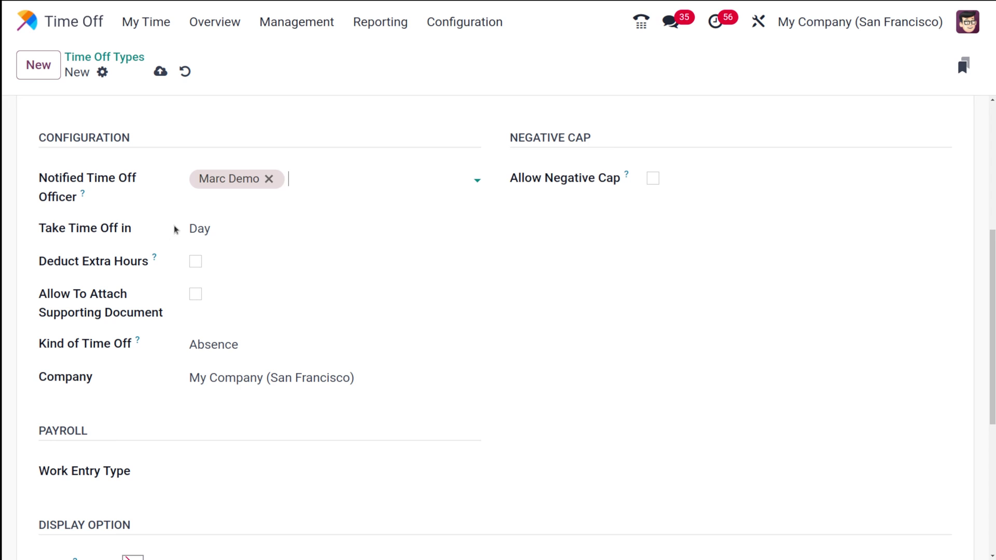
# Keep time off taken in Day, and enable Deduct Extra Hours and Allow To Attach Supporting Document.
pyautogui.moveTo(83, 199)
pyautogui.click(244, 228)
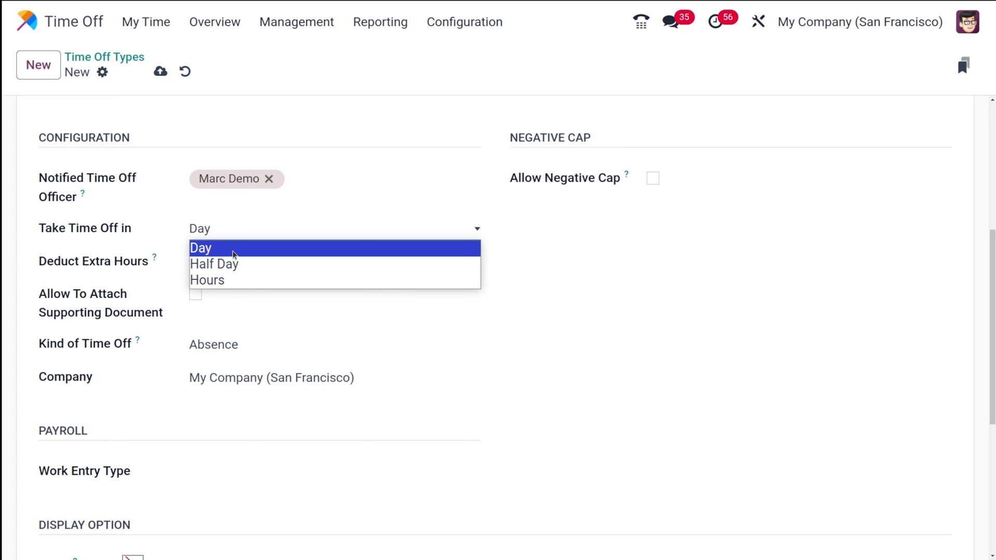
pyautogui.click(256, 315)
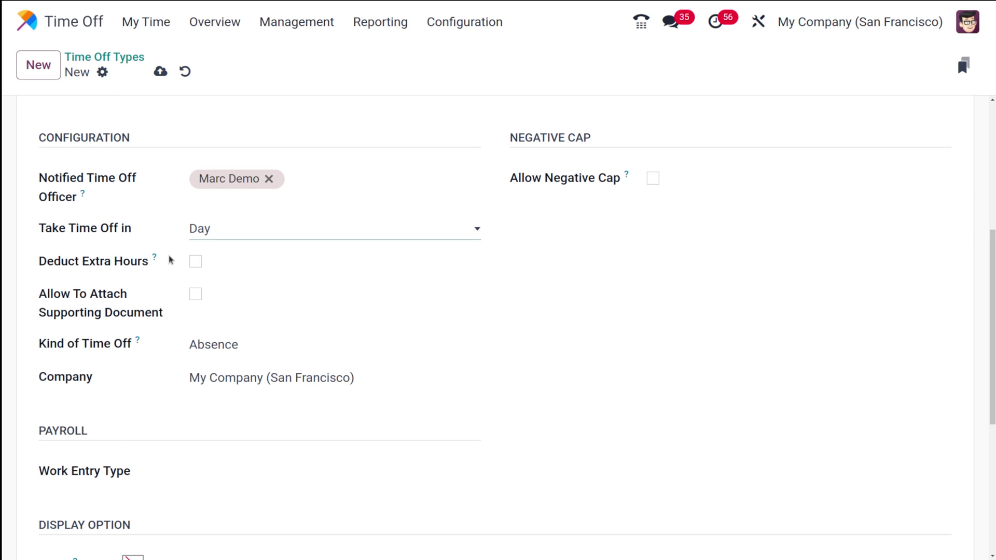
pyautogui.moveTo(155, 258)
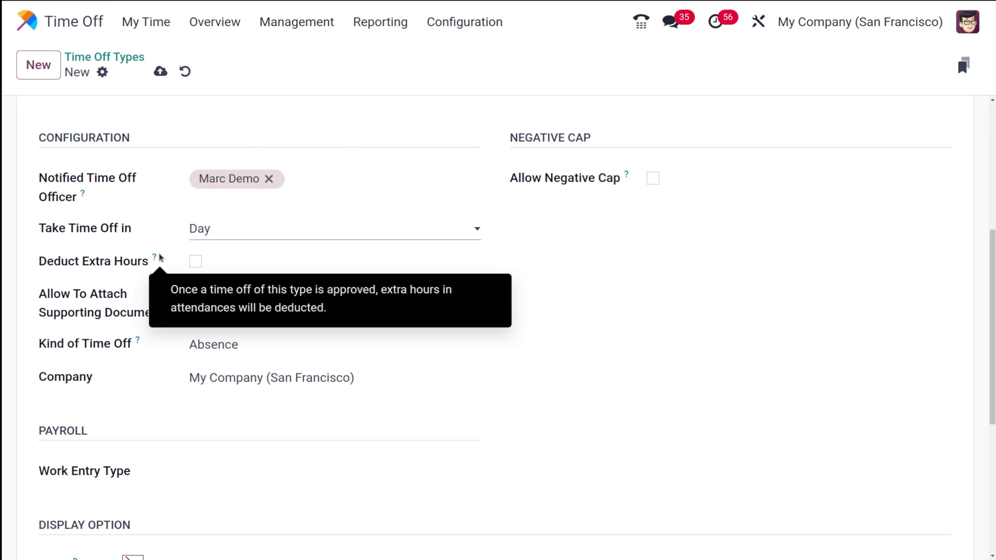
pyautogui.click(195, 262)
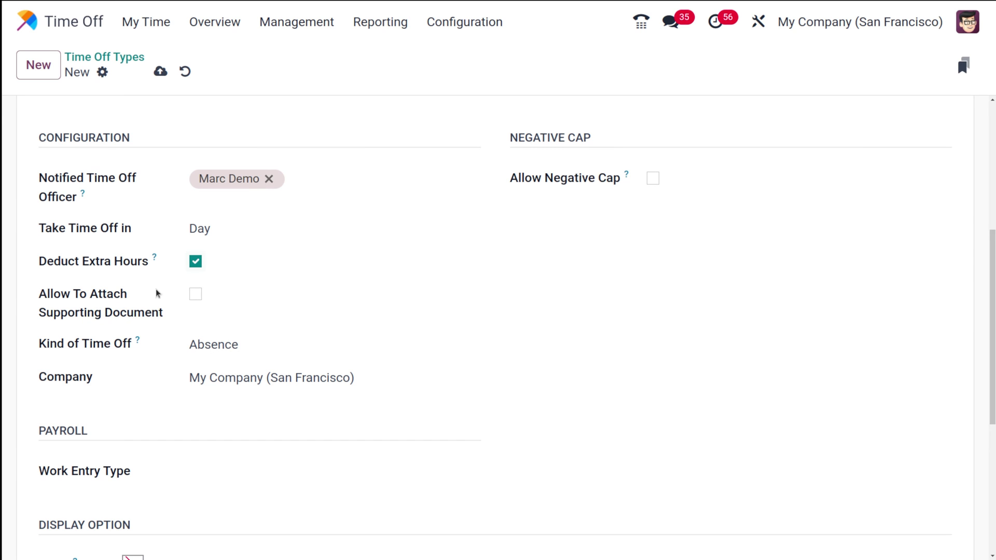
pyautogui.click(196, 295)
pyautogui.moveTo(139, 343)
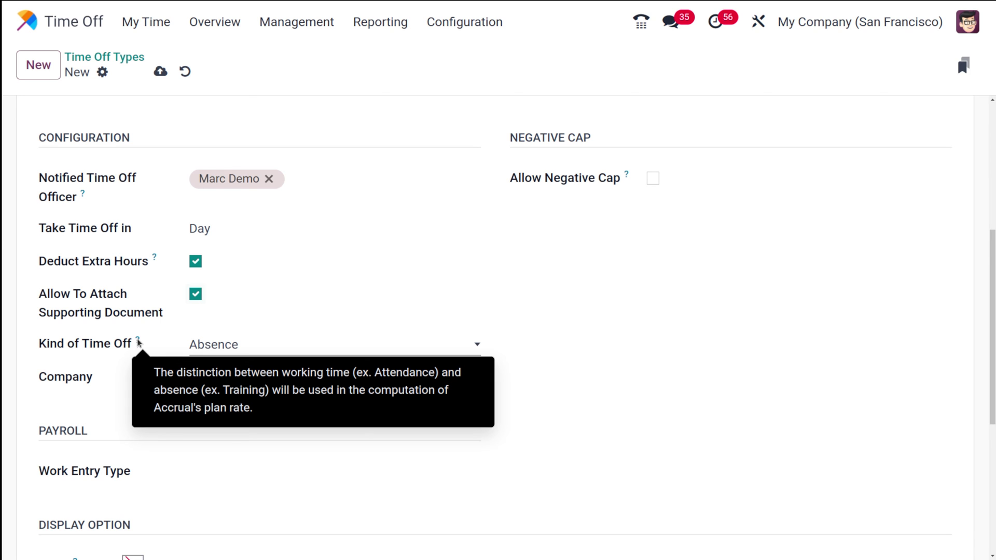
# Keep Absence as the kind of time off and enable Allow Negative Cap, leaving Amount in Negative empty.
pyautogui.click(244, 343)
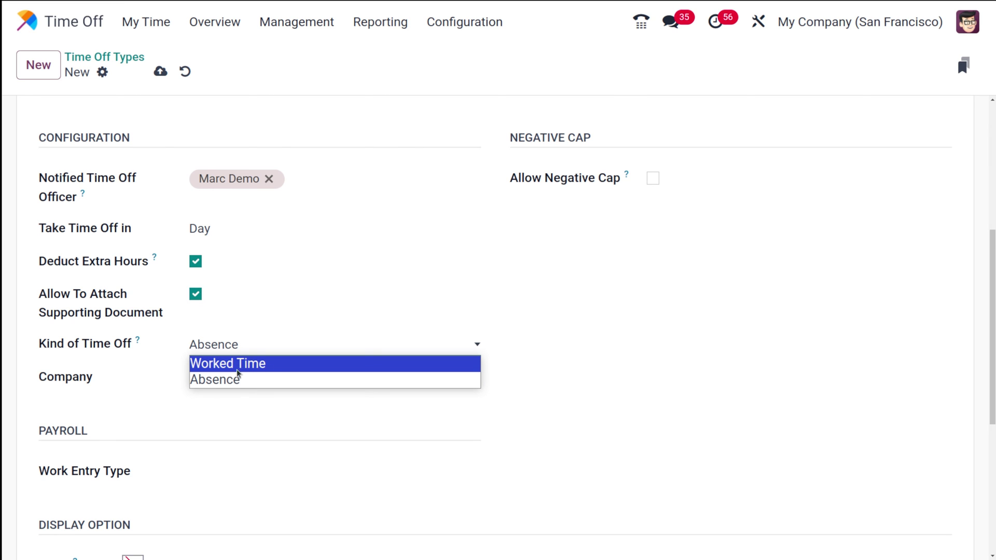
pyautogui.click(206, 395)
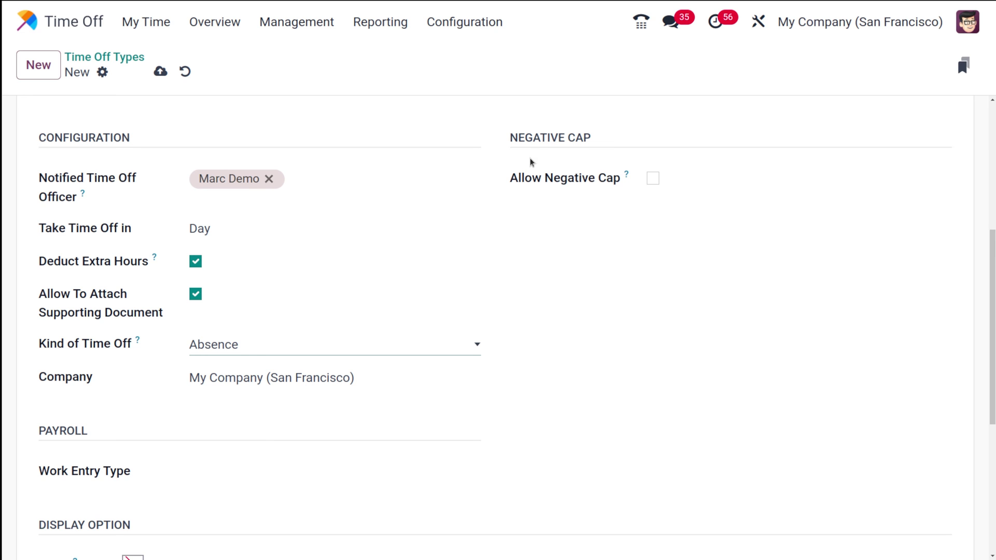
pyautogui.moveTo(627, 176)
pyautogui.click(653, 178)
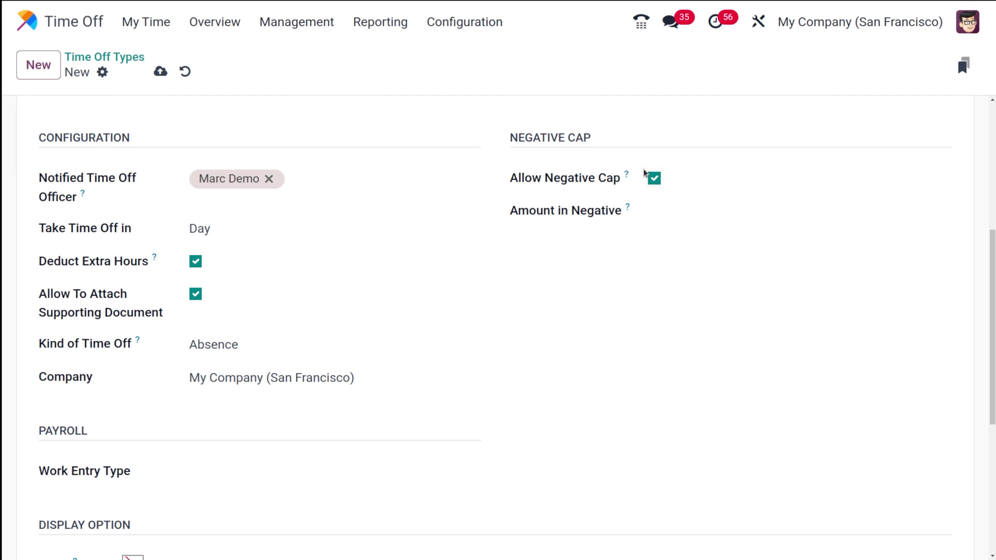
pyautogui.click(661, 215)
pyautogui.moveTo(626, 208)
# Disable Allow Negative Cap again and set the Work Entry Type to Paid Time Off.
pyautogui.click(654, 177)
pyautogui.scroll(-5, 158, 477)
pyautogui.scroll(1, 158, 477)
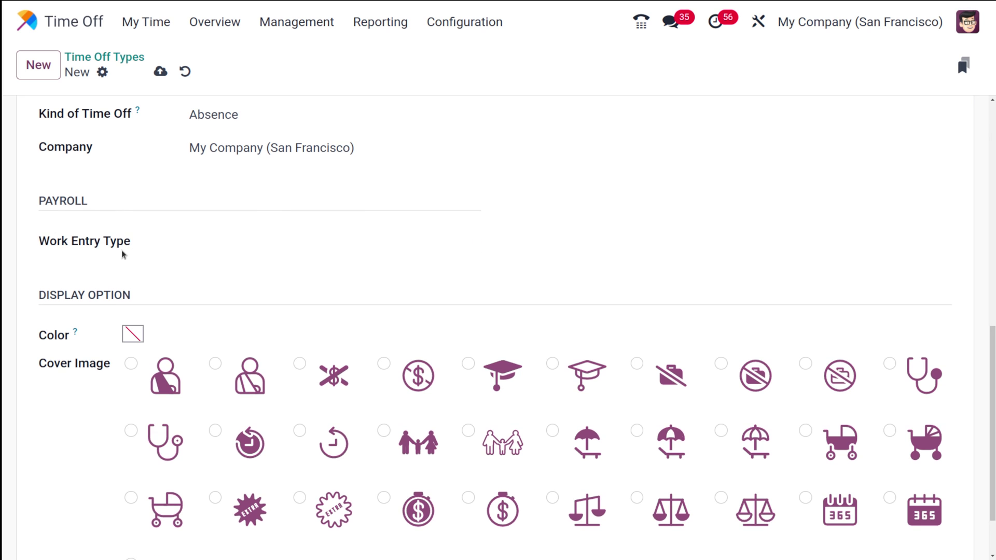
pyautogui.click(174, 243)
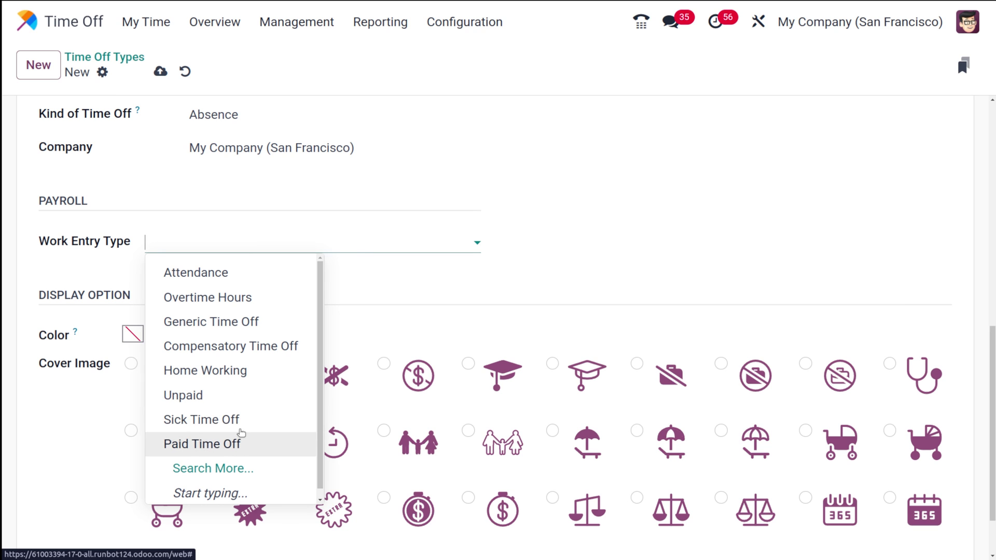
pyautogui.click(247, 441)
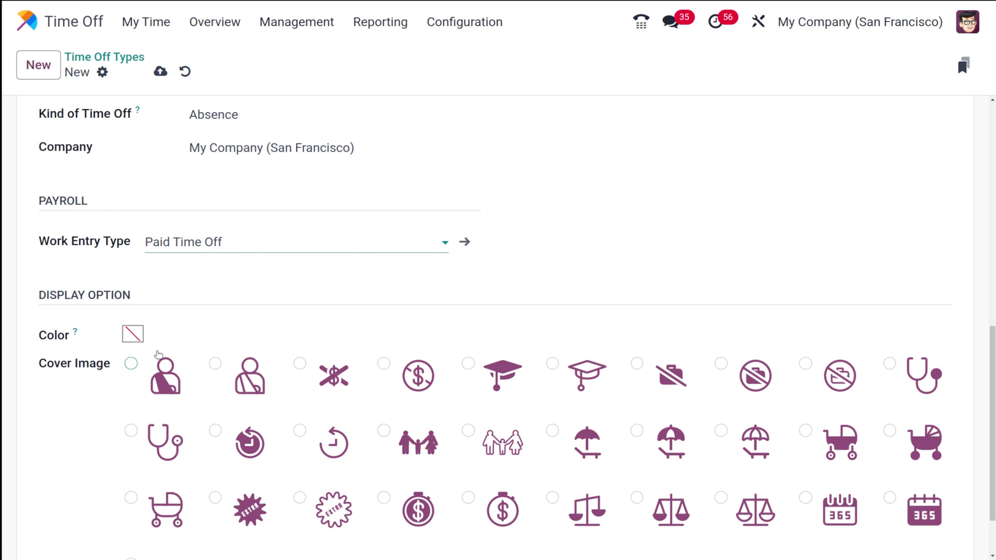
pyautogui.scroll(-2, 162, 318)
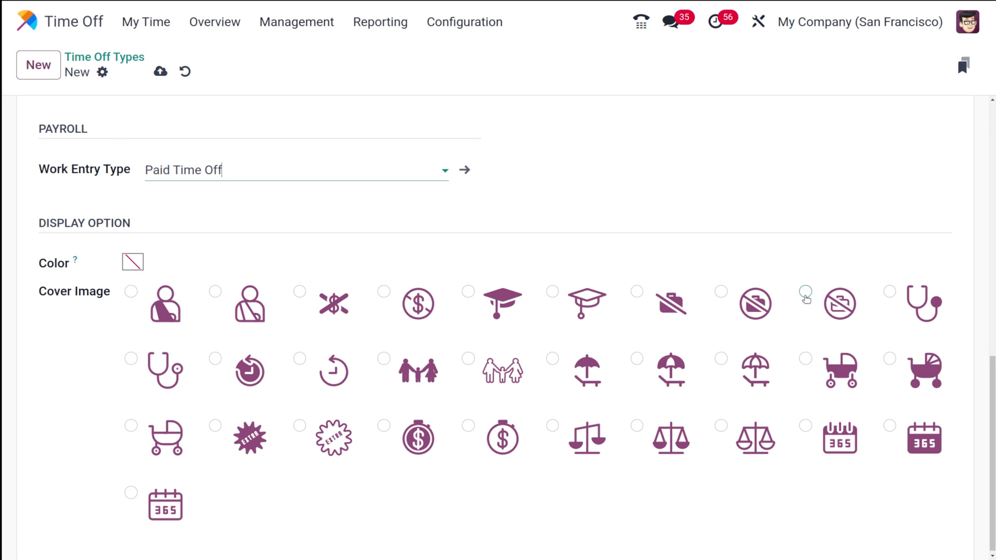
# Give the type the crossed-out briefcase cover image and a pink colour, then save it.
pyautogui.click(805, 291)
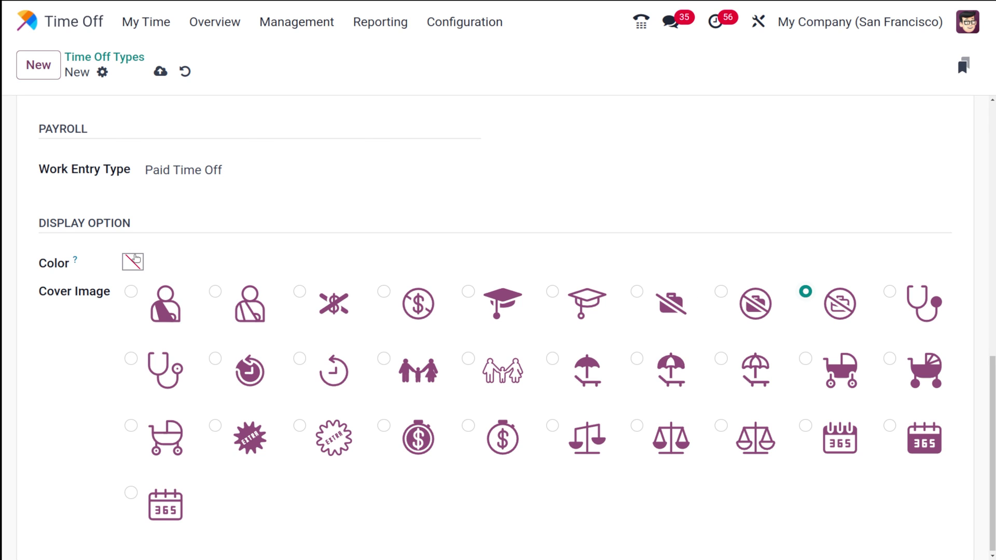
pyautogui.click(134, 258)
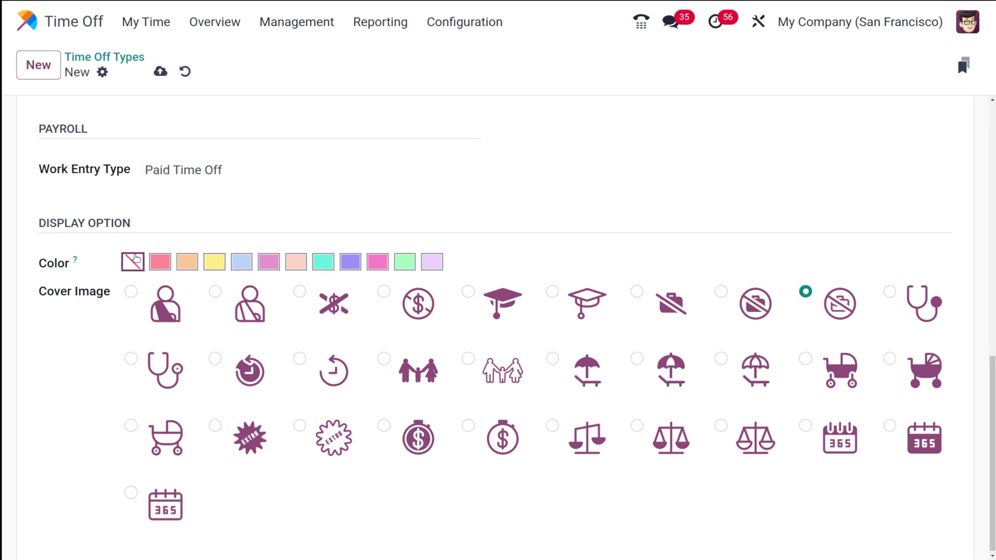
pyautogui.click(268, 262)
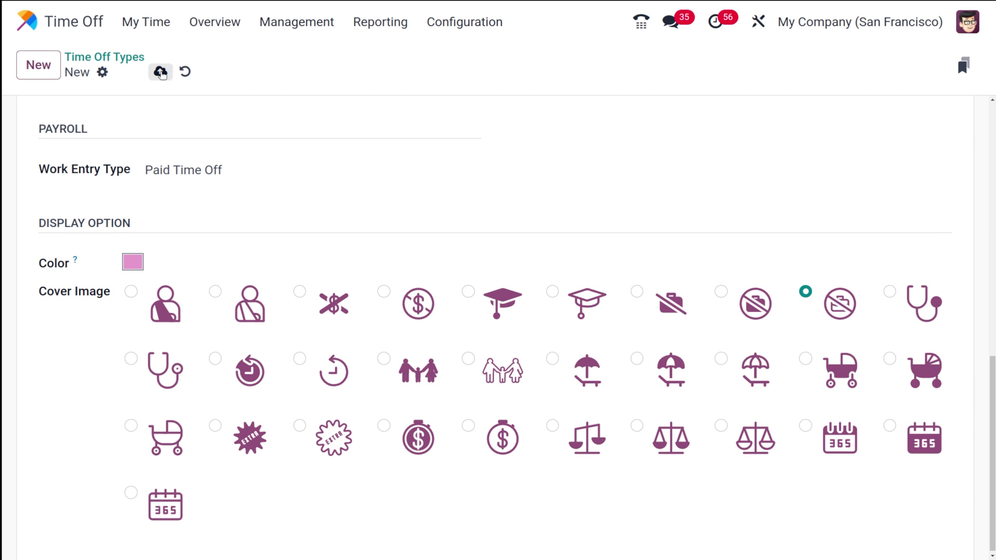
pyautogui.scroll(10, 151, 223)
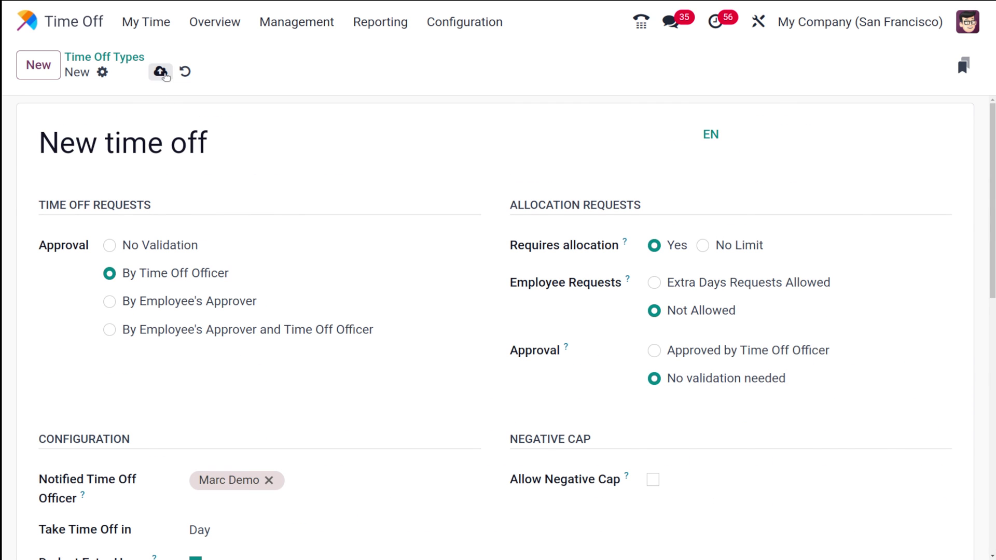
pyautogui.click(160, 71)
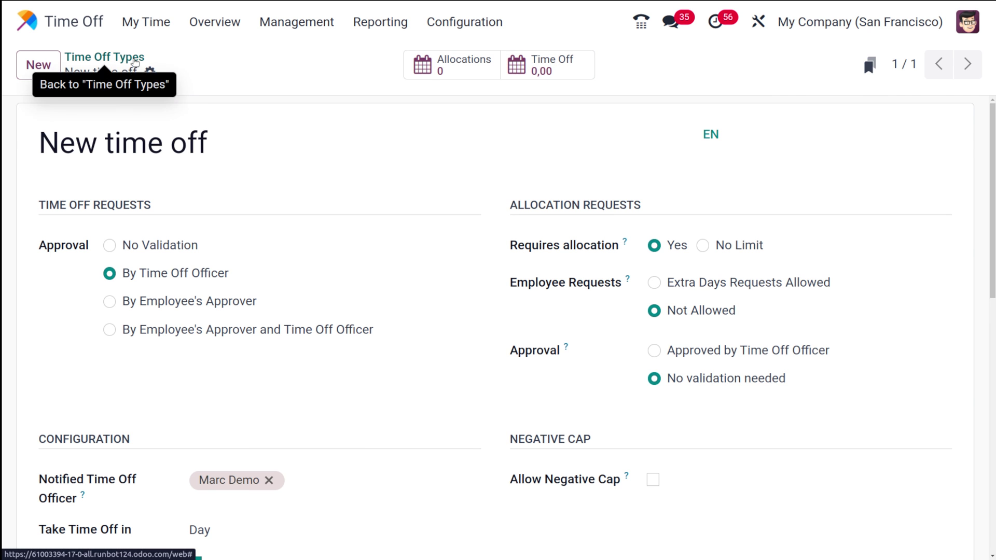
# Go back to the Time Off Types list and confirm 'New time off' appears among the types.
pyautogui.click(134, 63)
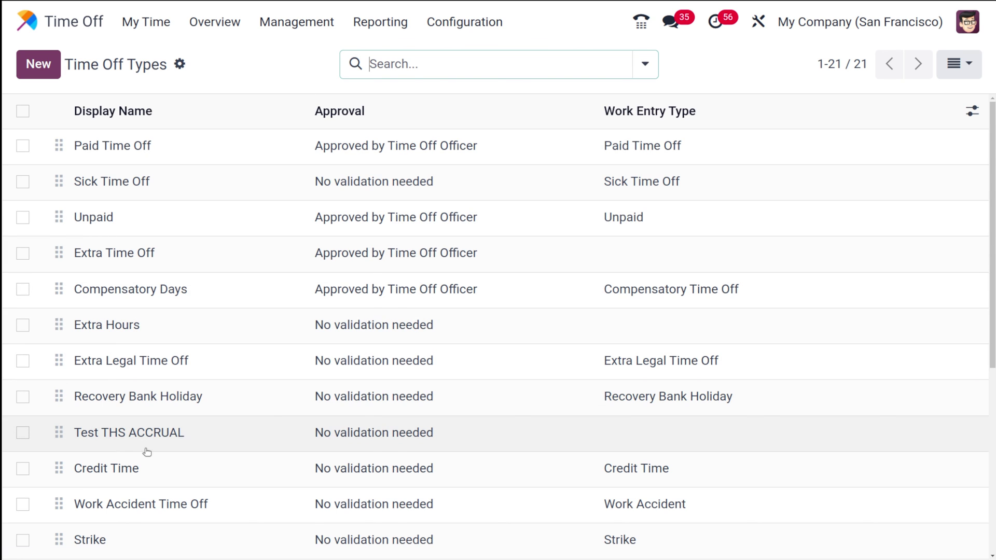
pyautogui.scroll(-5, 147, 452)
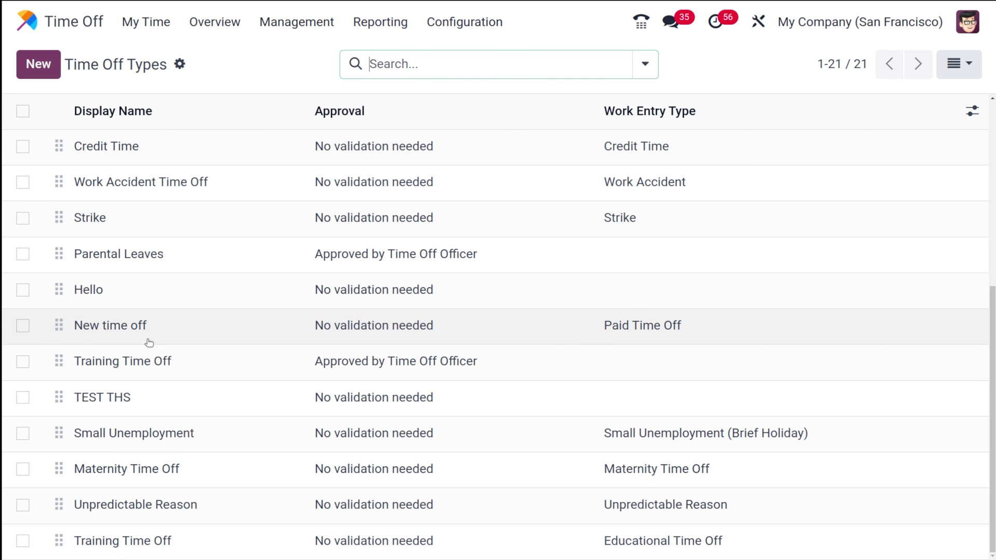
pyautogui.scroll(5, 160, 425)
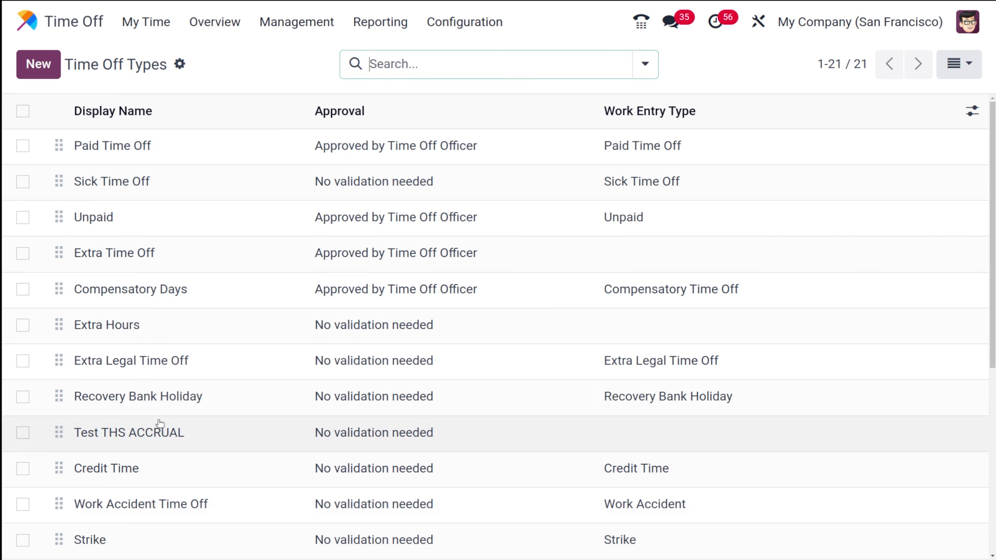
# Open the Paid Time Off type, which shows 9 allocations and 5,00 time off.
pyautogui.click(153, 144)
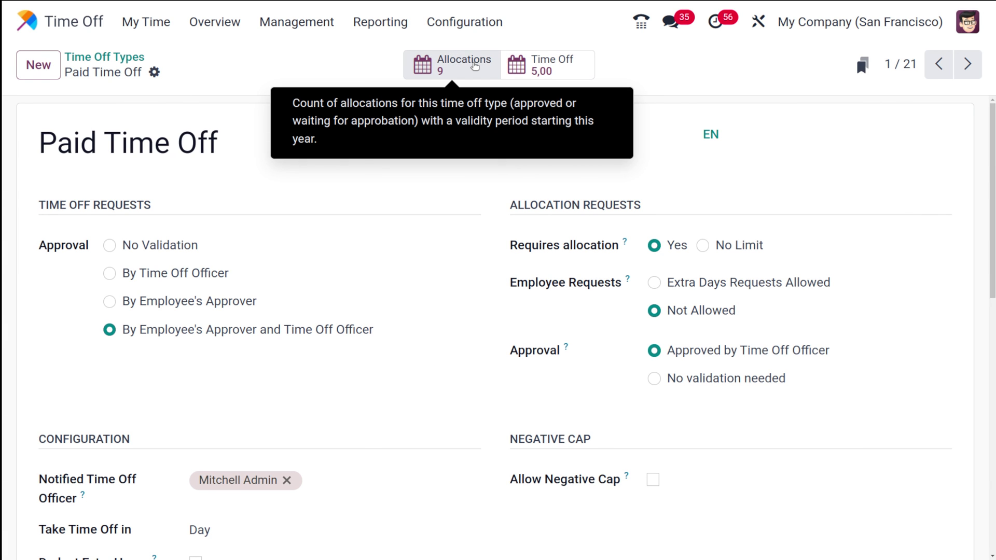
pyautogui.scroll(-10, 406, 449)
pyautogui.scroll(10, 413, 418)
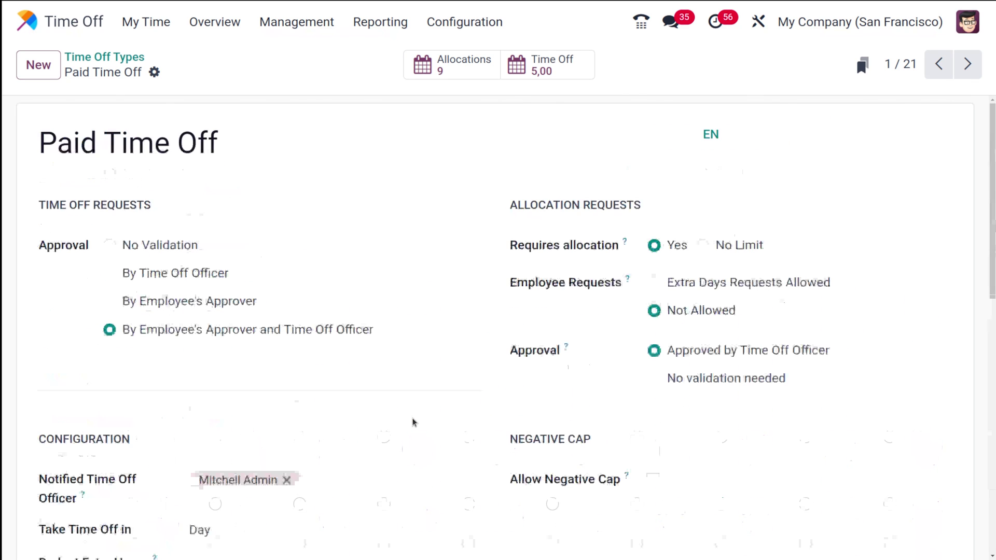